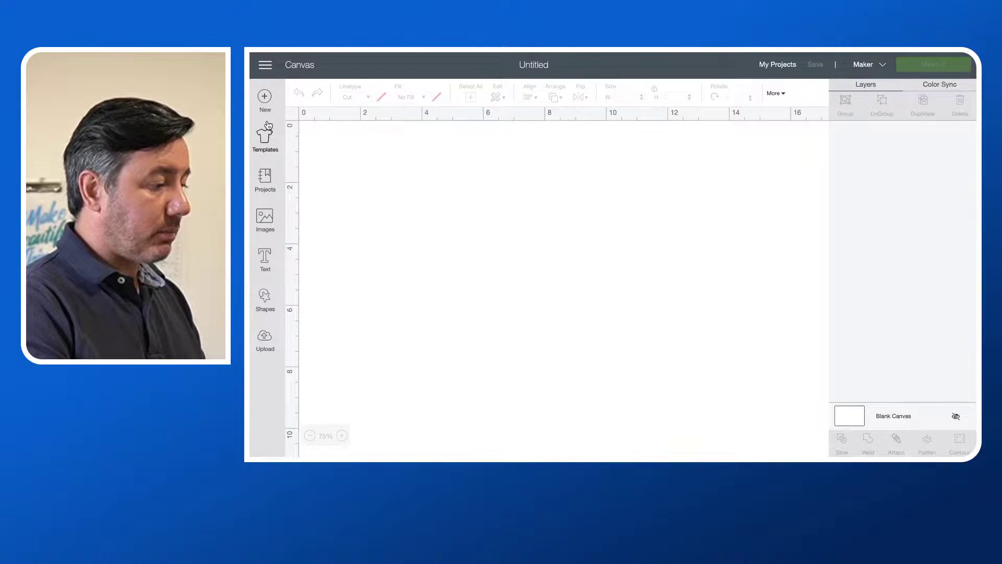
Step: Search the Cricut image library for "joker"
click(264, 221)
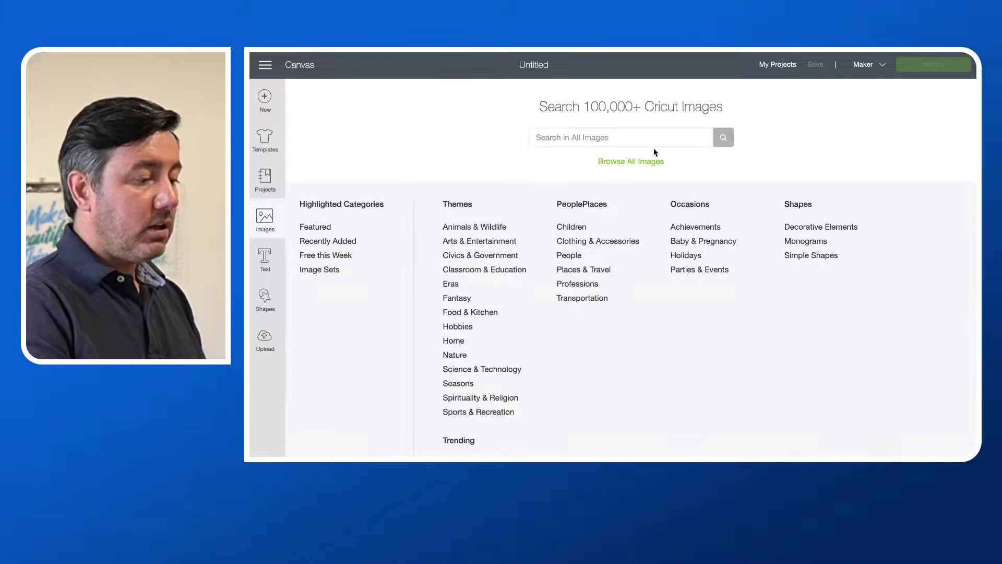
click(638, 144)
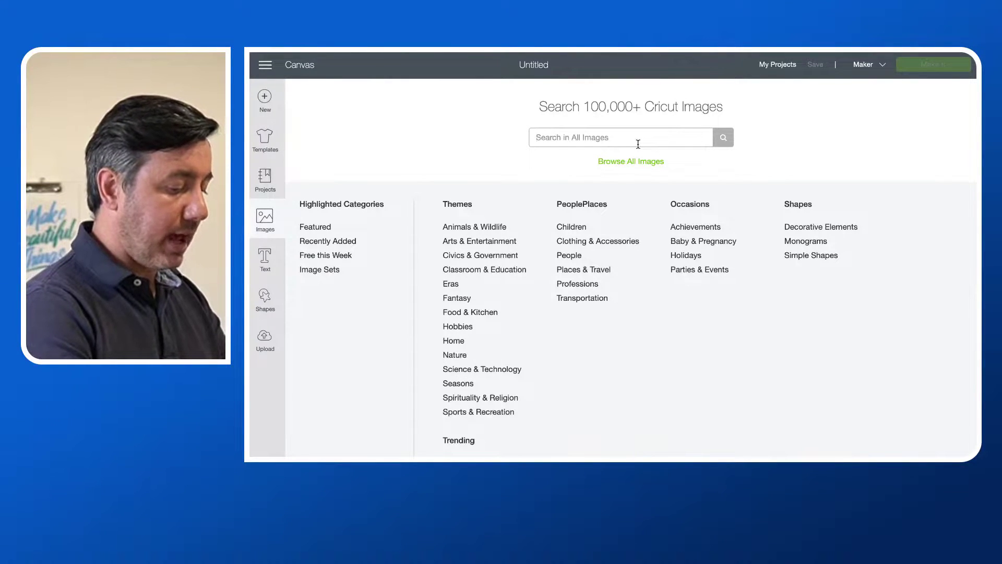
text(joker)
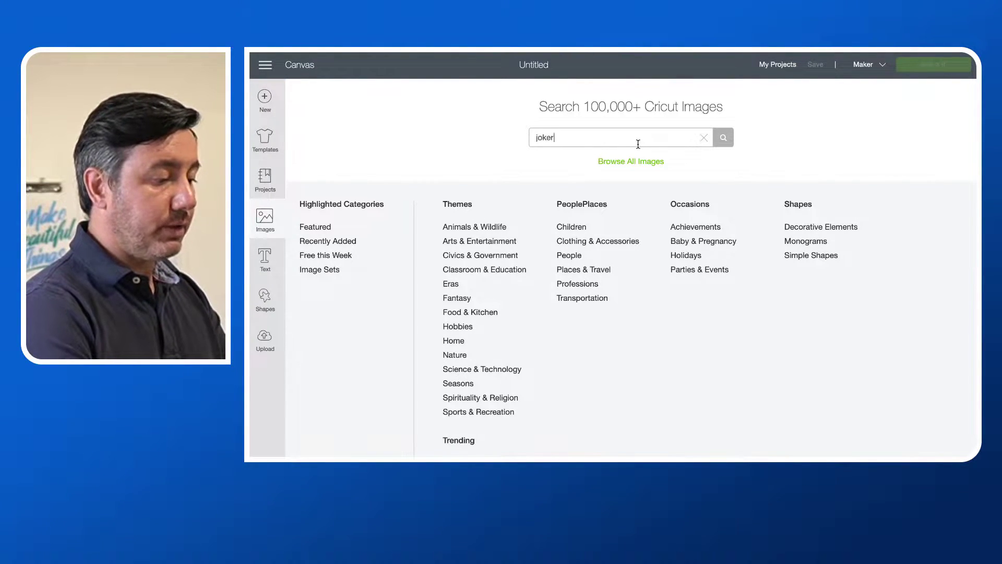
key(Return)
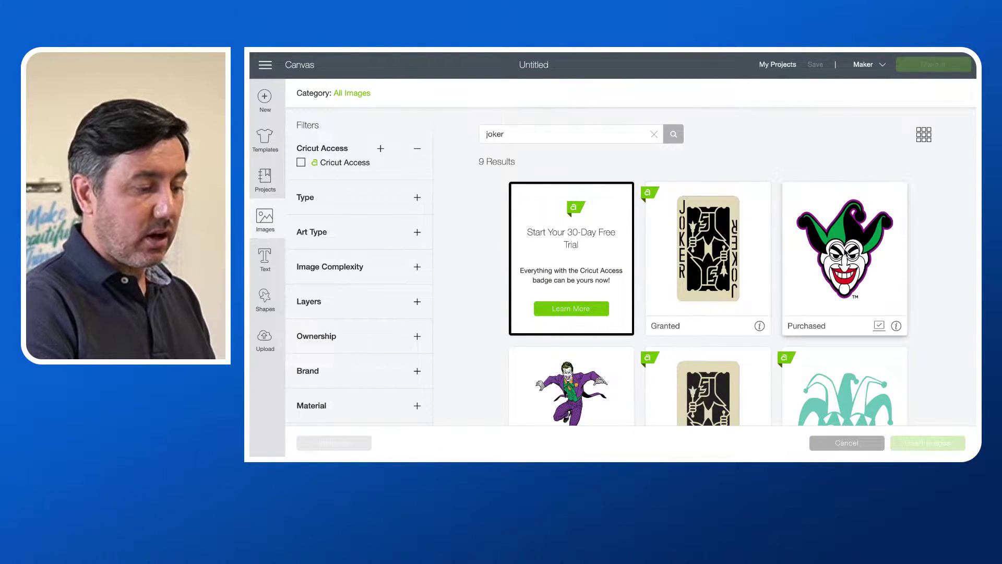
Step: Browse the joker image results and check the details of the purchased JOKER Logo
scroll(845, 252, down, 3)
scroll(844, 248, up, 3)
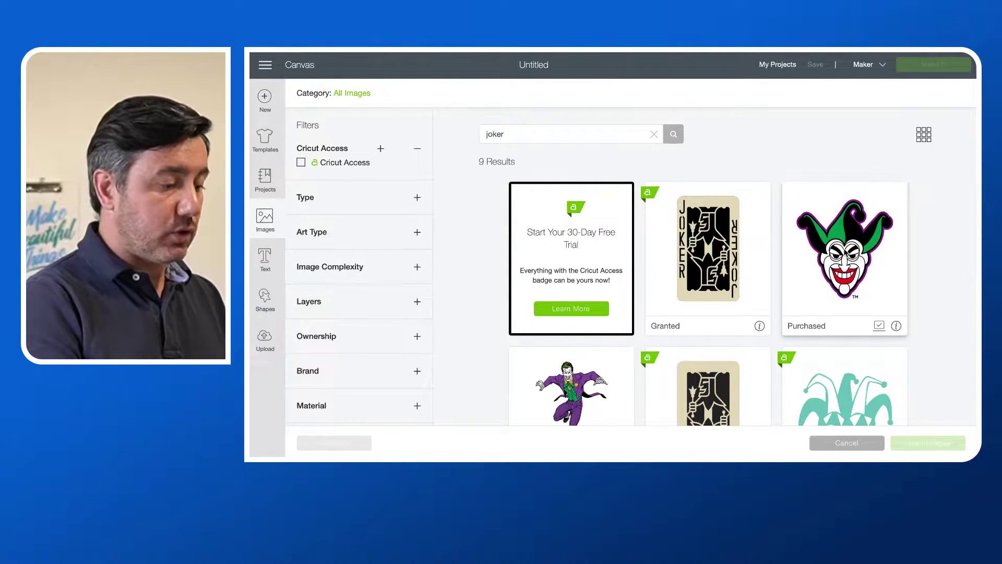
scroll(844, 249, down, 3)
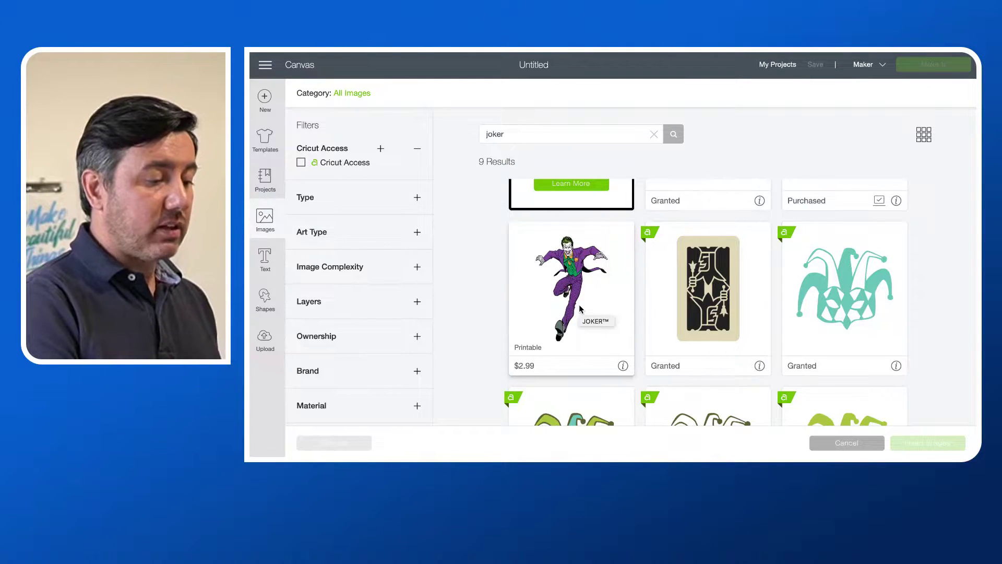
scroll(579, 308, up, 2)
scroll(580, 308, up, 1)
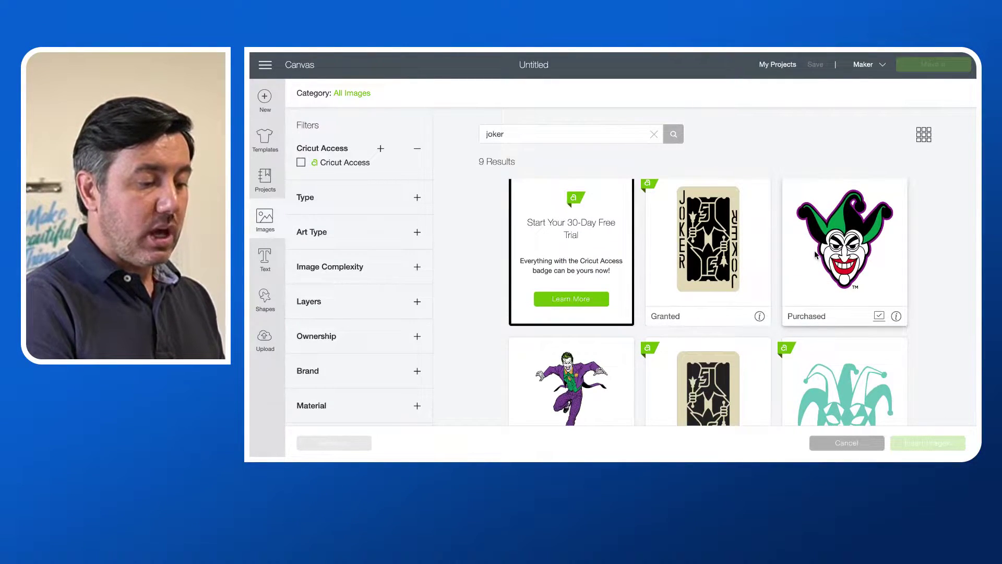
click(897, 317)
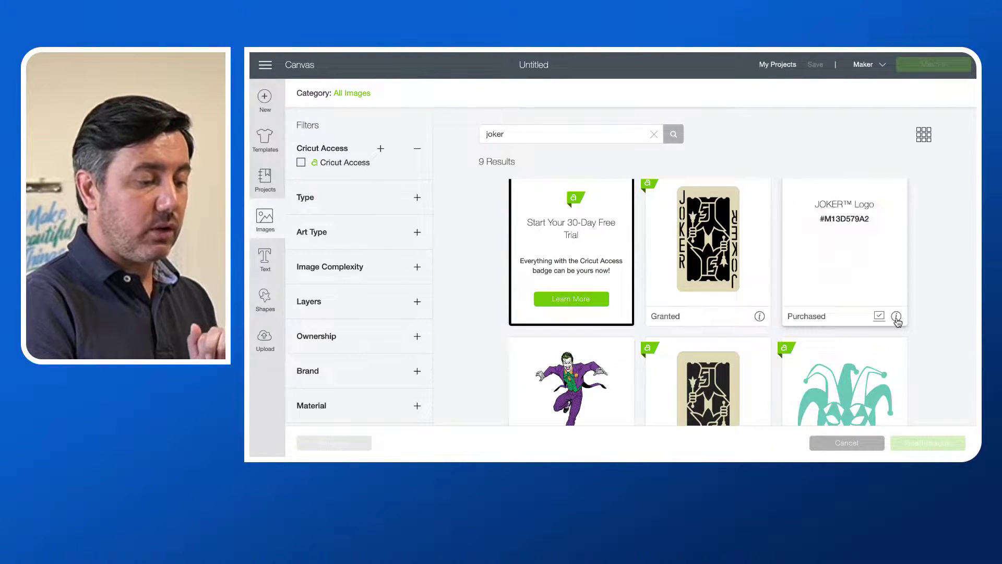
scroll(840, 274, up, 1)
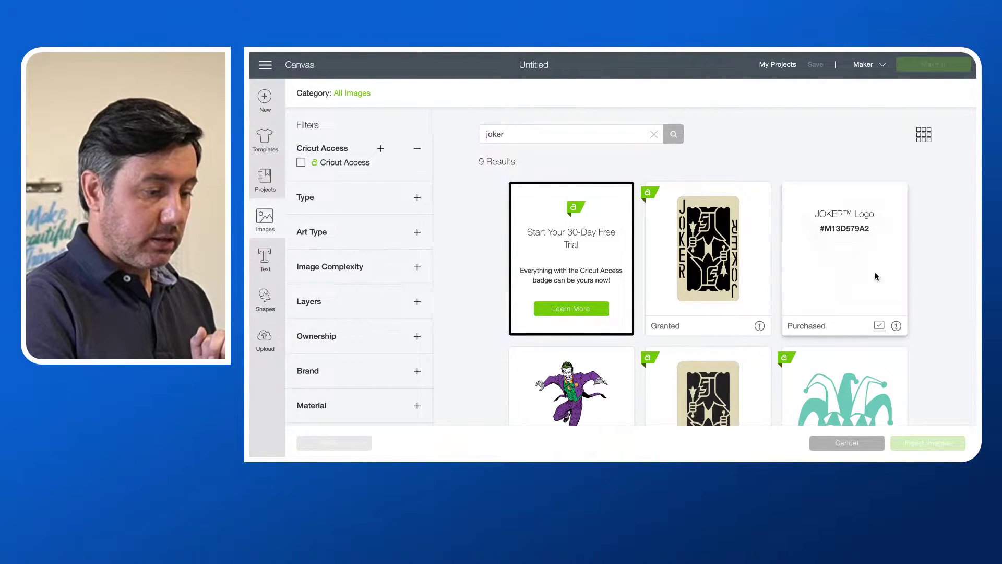
click(896, 325)
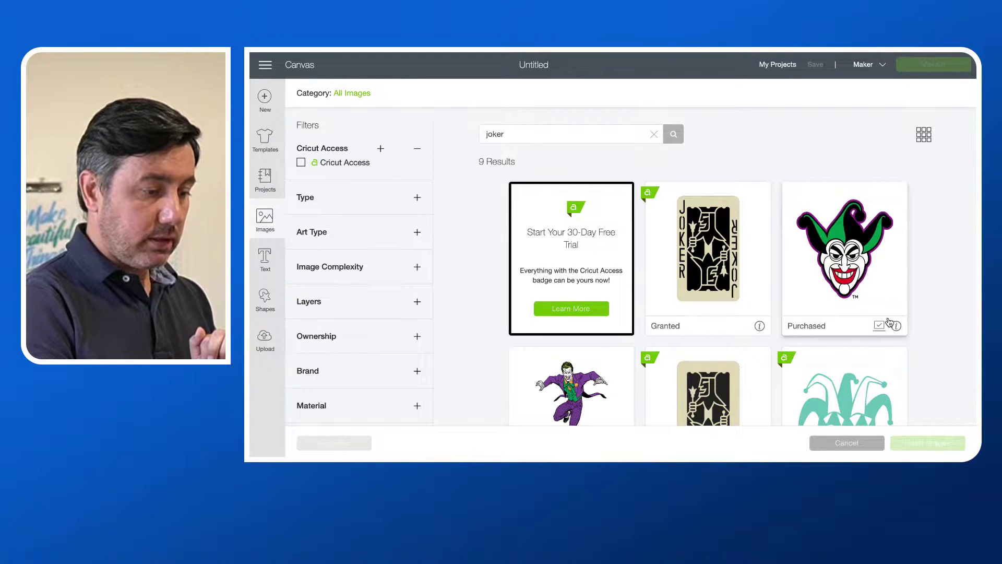
scroll(850, 254, down, 3)
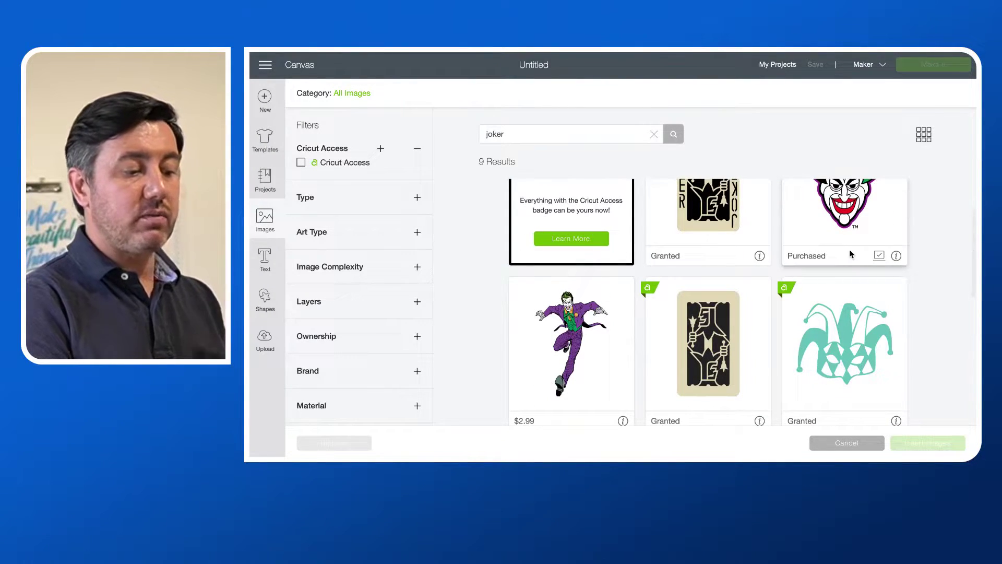
scroll(850, 249, up, 3)
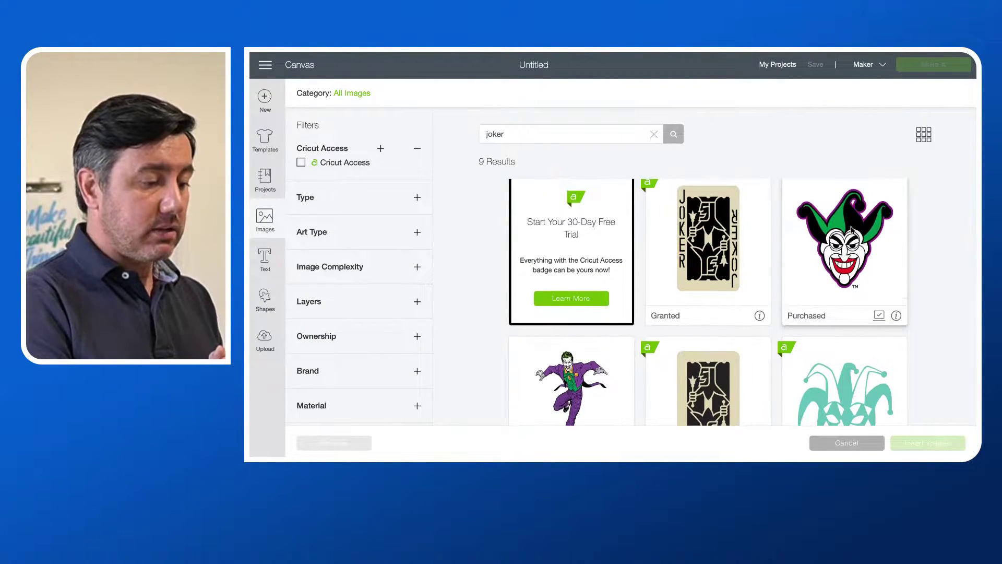
Step: Insert the purchased JOKER Logo image and move it lower on the canvas to free the space above it
click(852, 240)
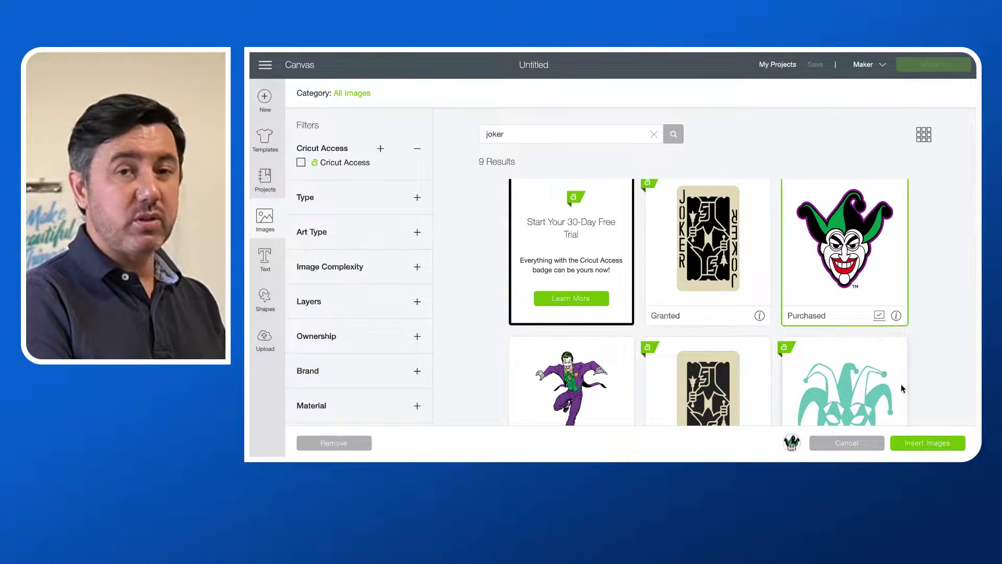
click(924, 444)
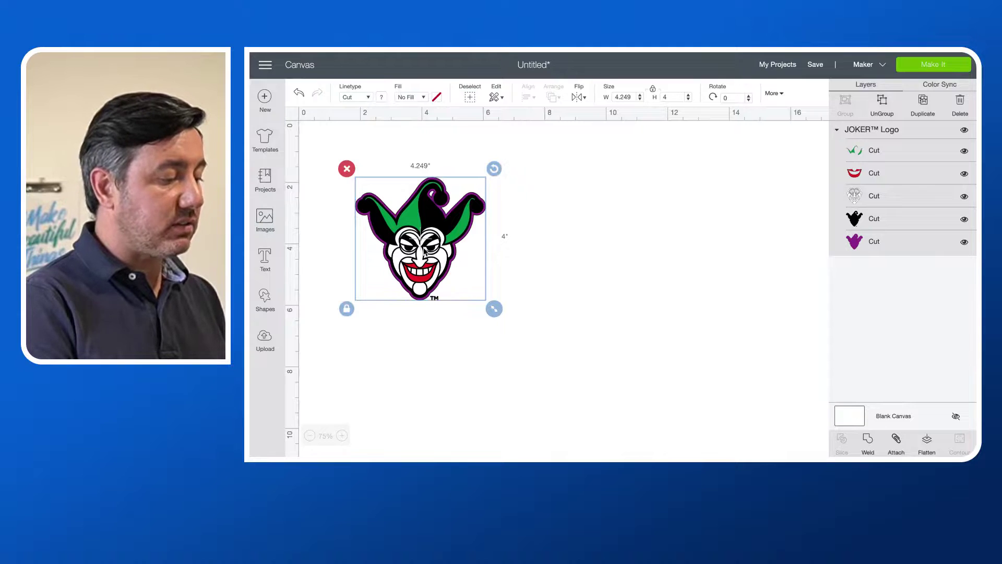
drag(419, 238, 419, 352)
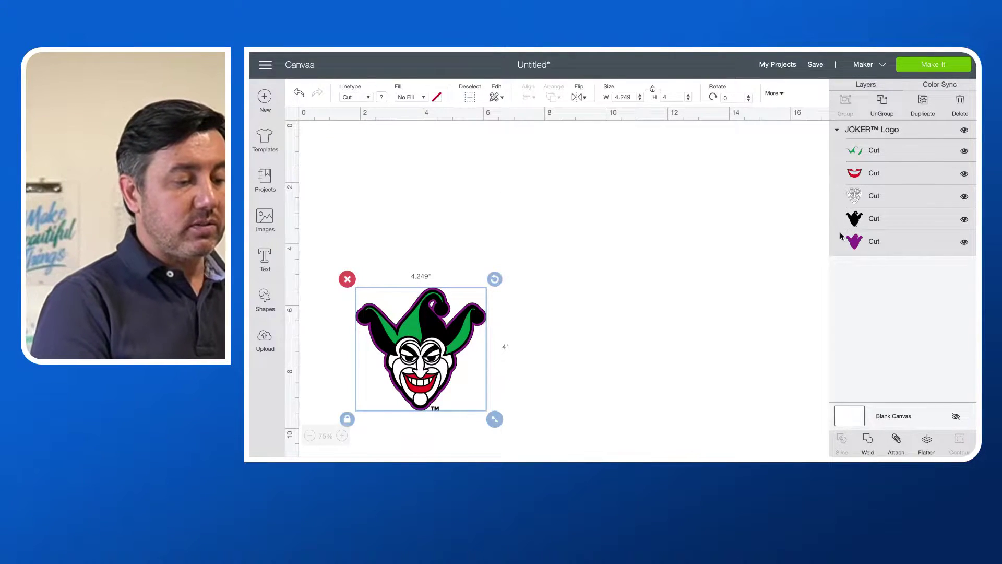
Step: Try duplicating only the logo's purple base layer, undo it, and duplicate the whole JOKER Logo instead
click(869, 246)
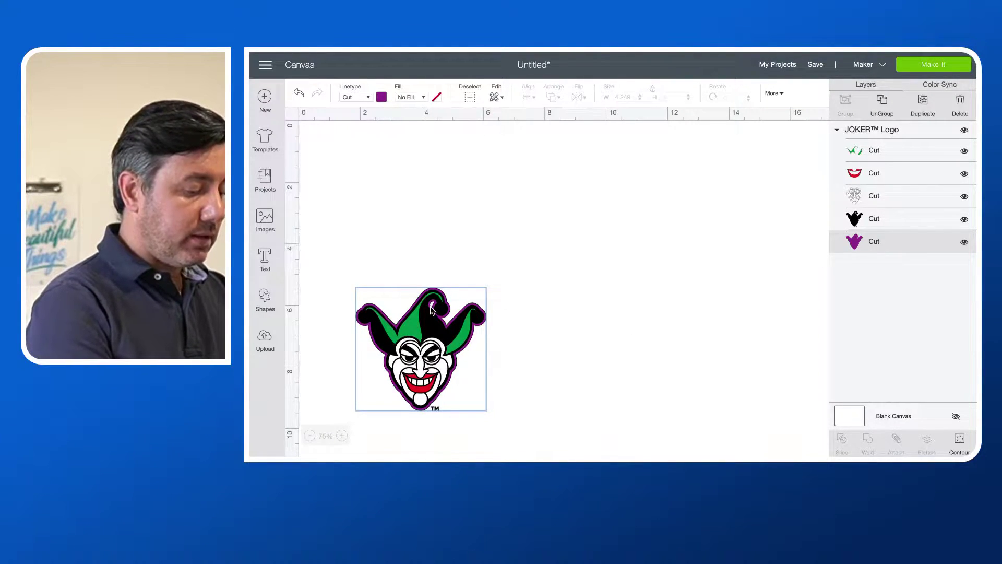
key(ctrl+d)
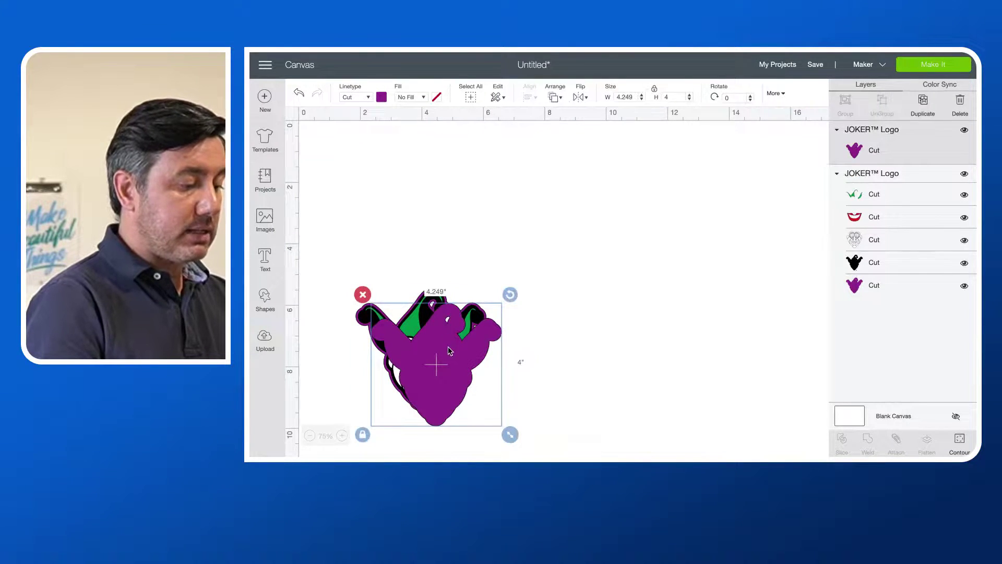
key(ctrl+z)
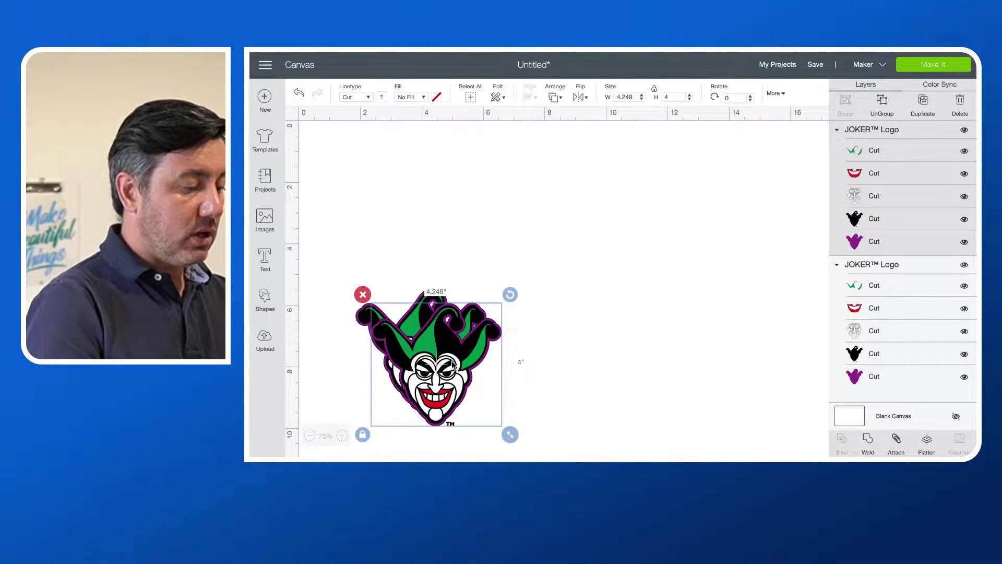
Step: Weld the full logo copy into one shape above the original logo and delete the welded result
drag(445, 353, 458, 209)
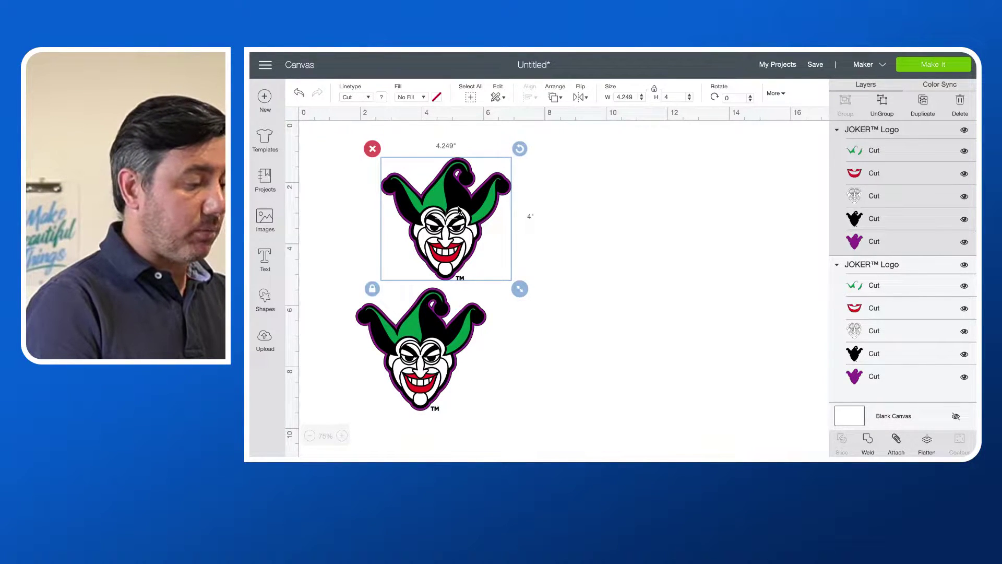
click(869, 438)
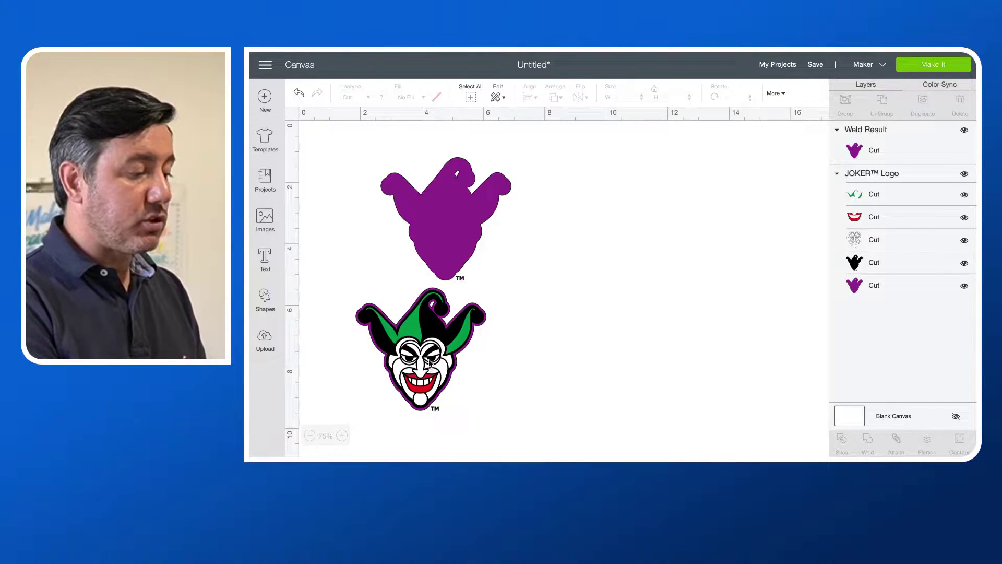
click(456, 206)
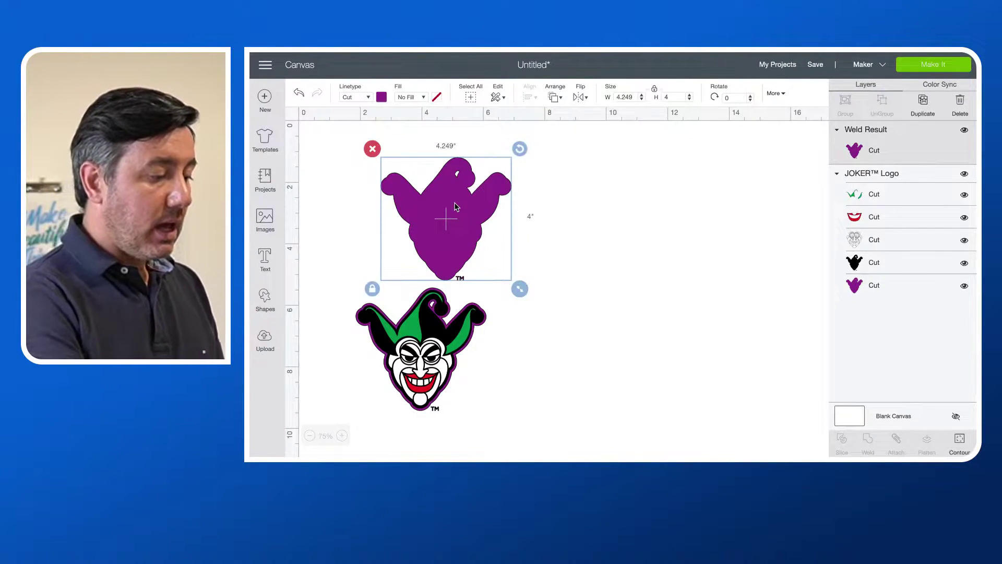
key(Delete)
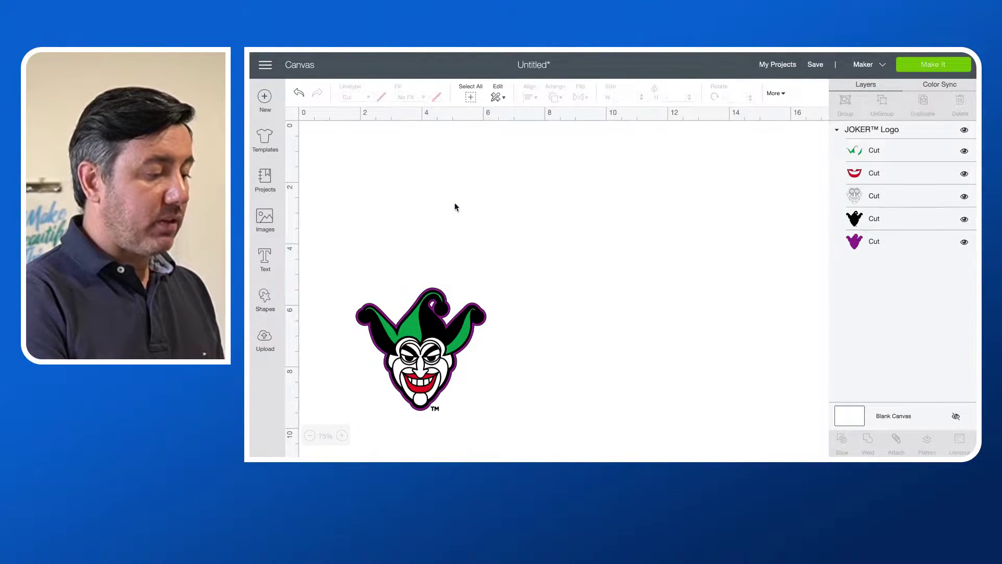
Step: Duplicate the JOKER Logo's purple base layer and place the copy on empty canvas above and to the right of the logo
click(878, 242)
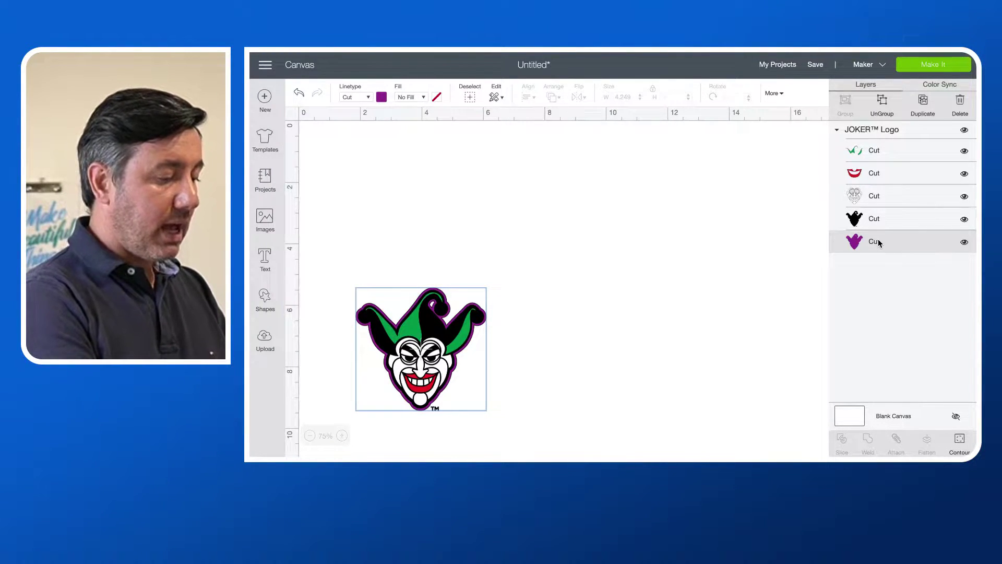
key(ctrl+d)
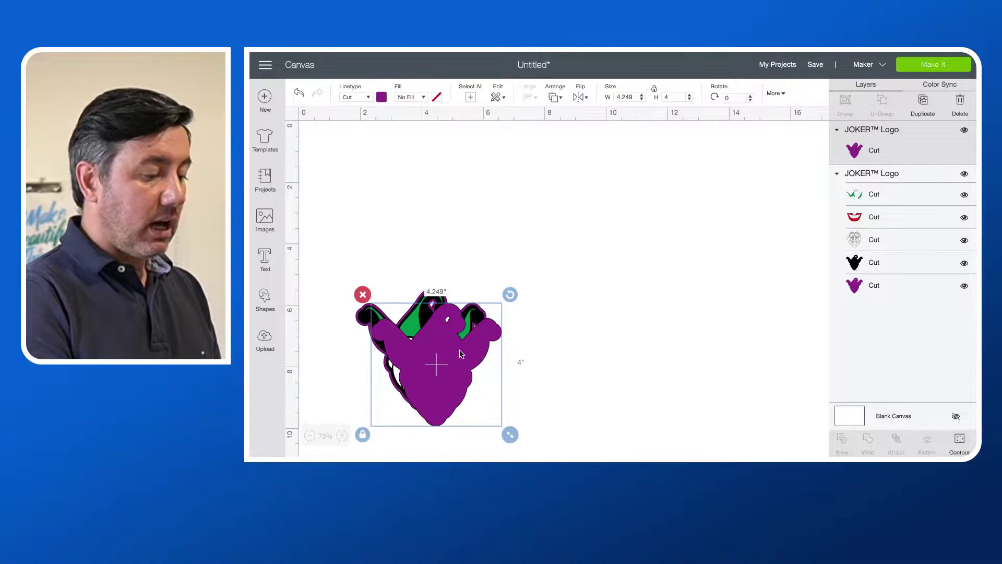
drag(460, 354, 438, 205)
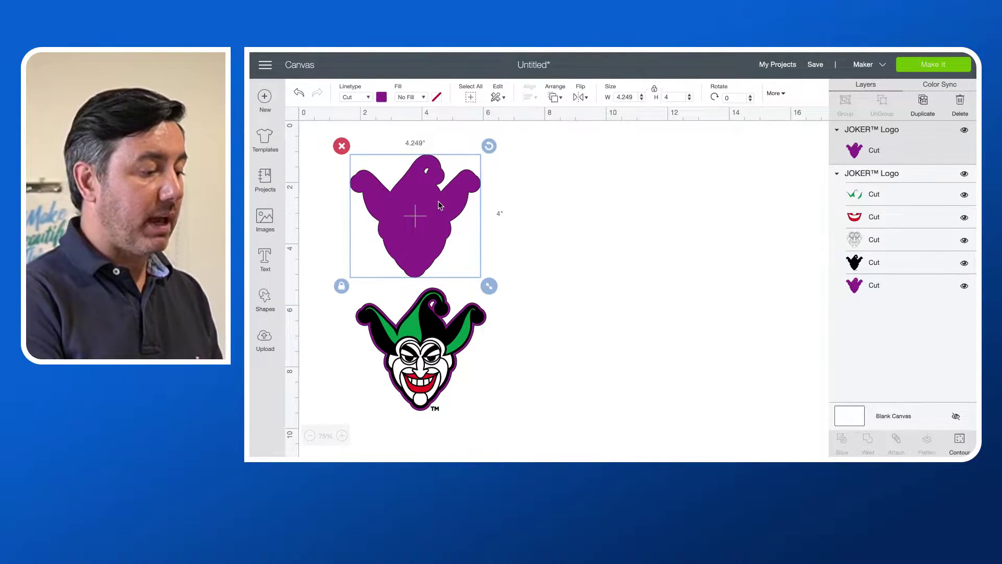
drag(431, 220, 639, 235)
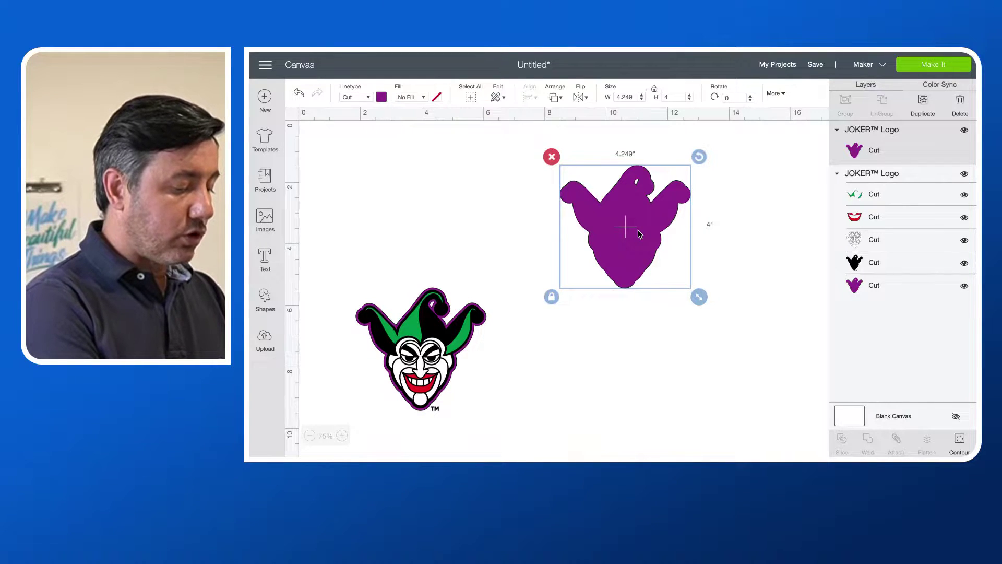
Step: Duplicate the purple silhouette again and arrange the two copies side by side with their hat tips touching
key(ctrl+d)
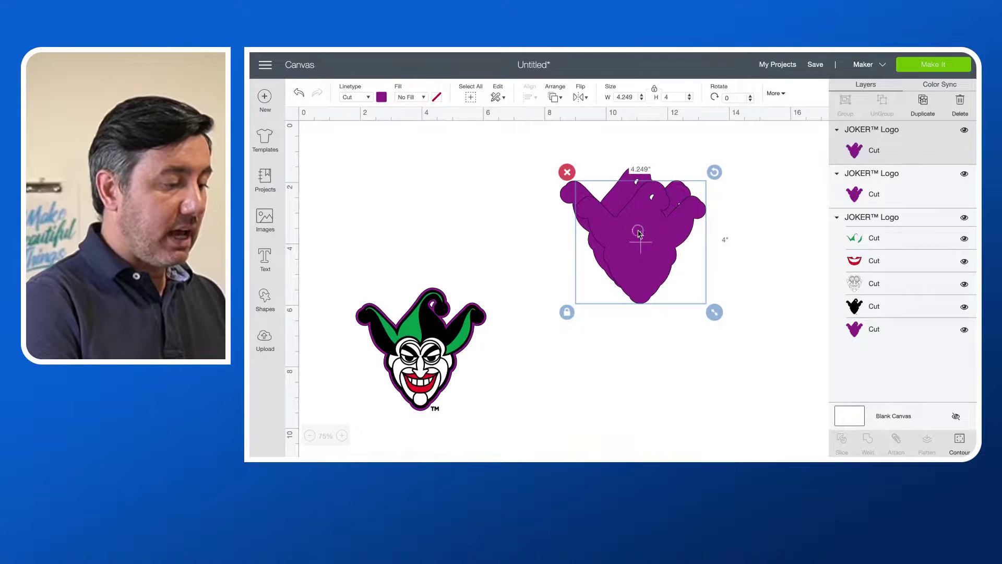
drag(639, 234, 490, 219)
drag(626, 222, 641, 224)
drag(504, 214, 533, 214)
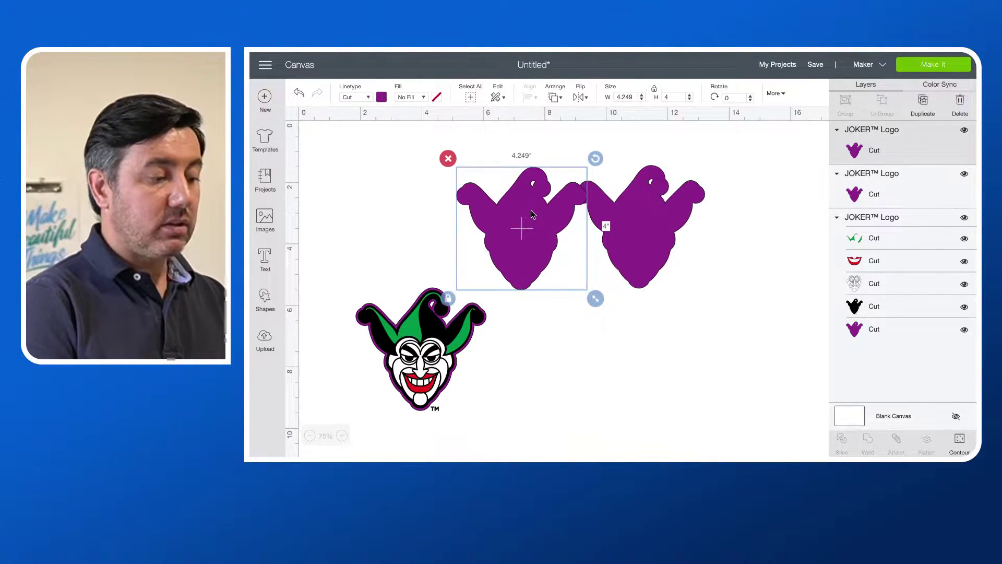